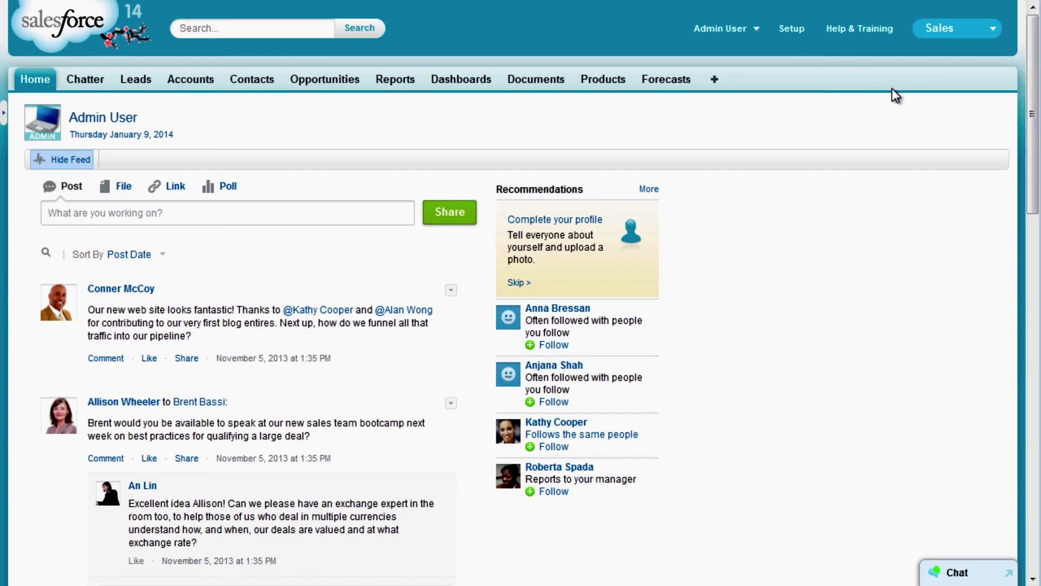
Step: Open Salesforce Setup from the top header to reach the Force.com Home page
left_click(792, 28)
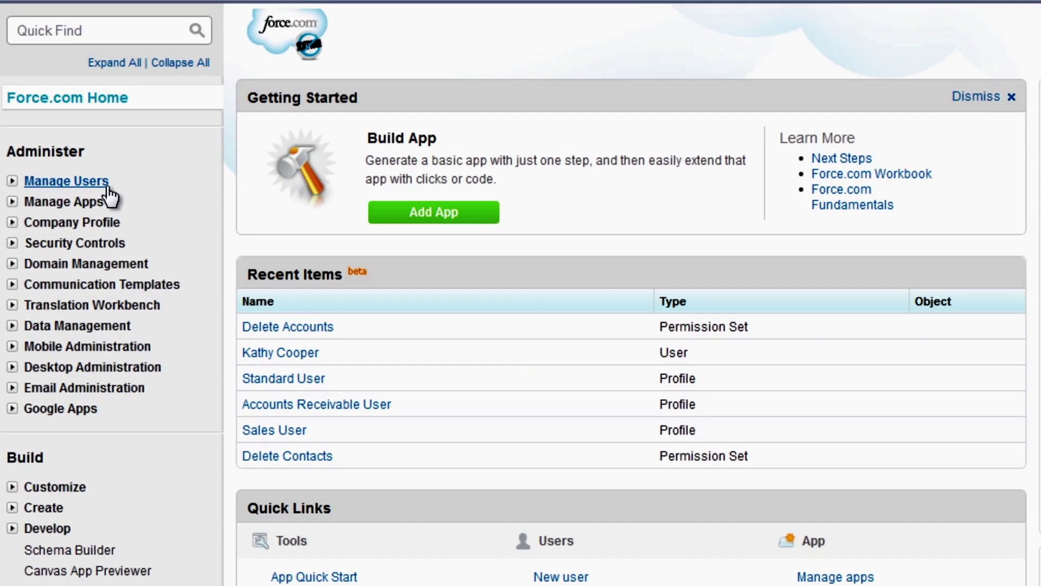
Step: Start a new permission set from Manage Users > Permission Sets
left_click(91, 233)
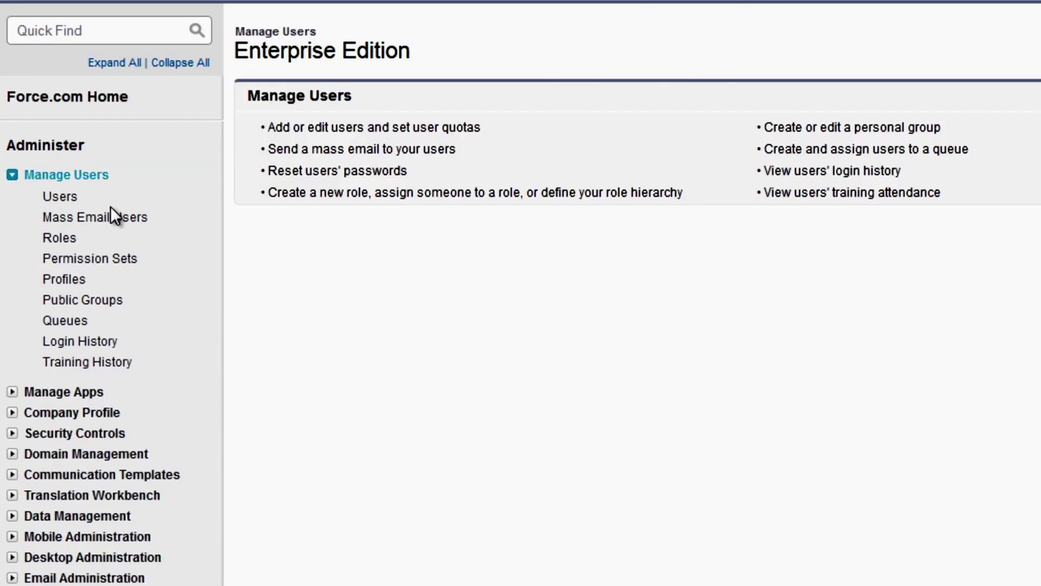
left_click(114, 259)
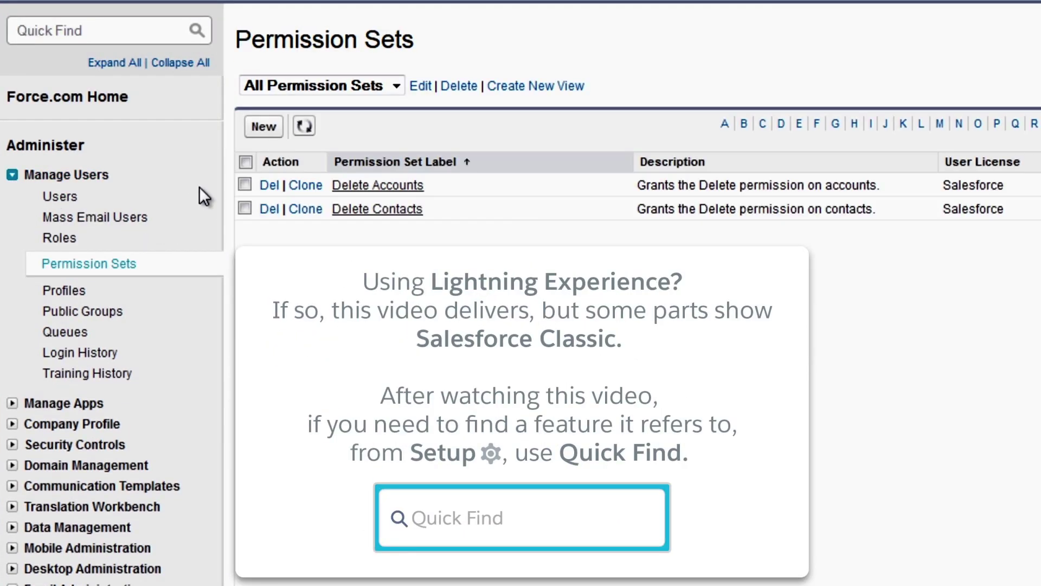
left_click(262, 126)
Step: Label it 'Transfer and Delete Leads', describe it 'Grants Transfer Leads and Delete on leads.', with Salesforce license
type("Tran")
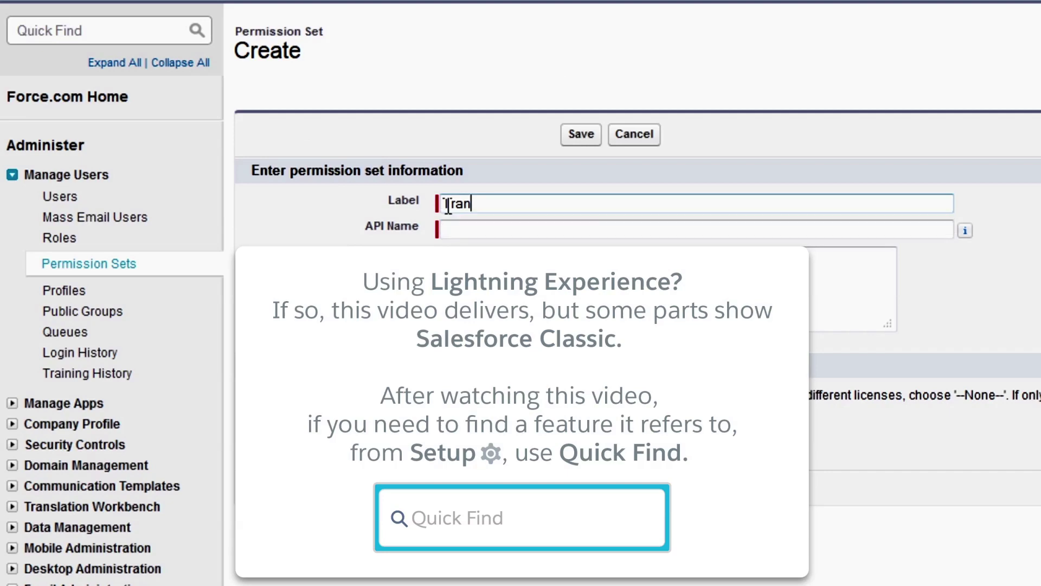
key("Down")
key("Return")
key("Tab")
key("Tab")
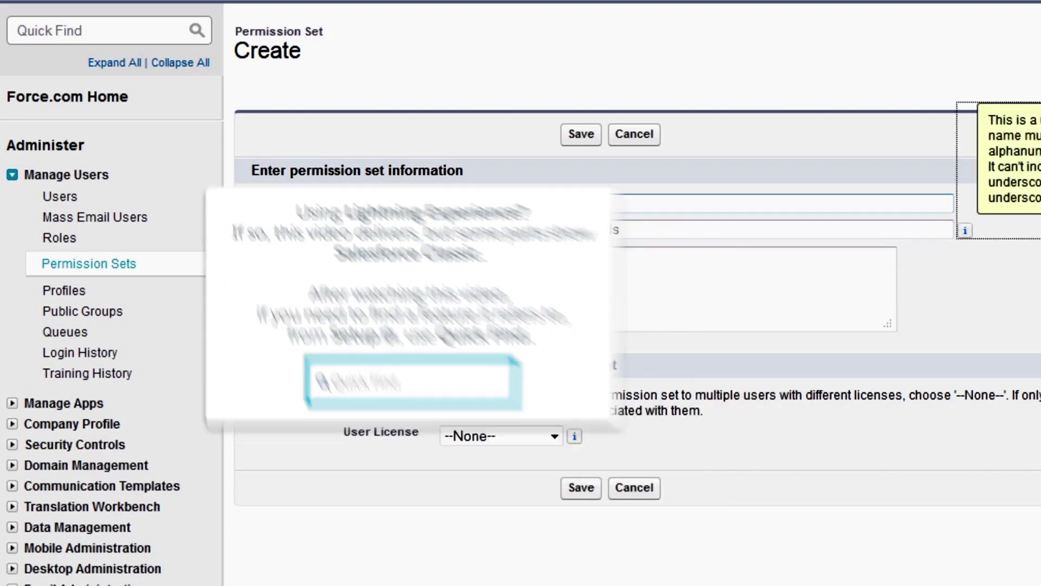
type("Gr")
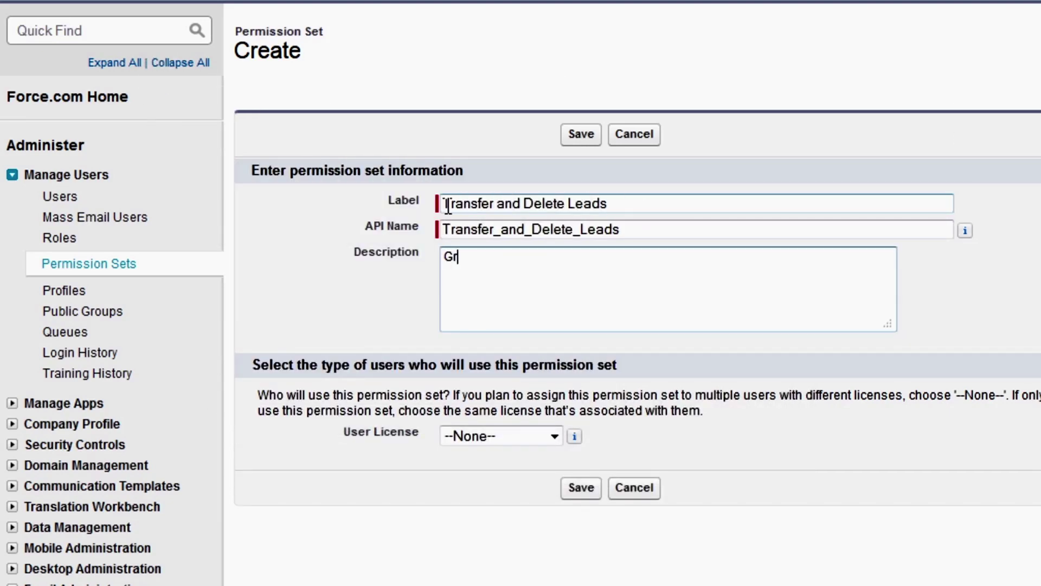
type("ants Transfer Leads")
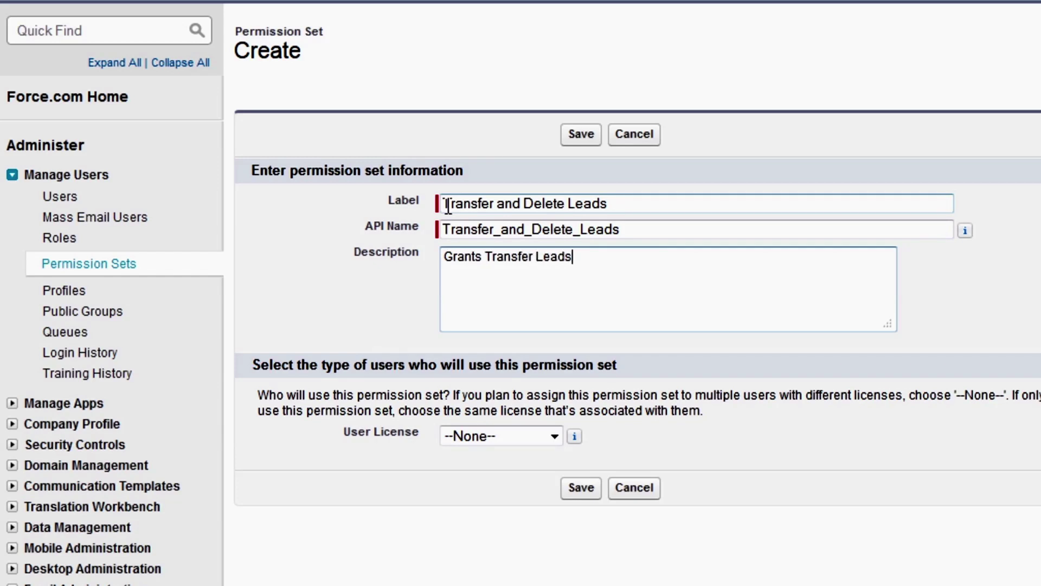
type(" and Delete on leads.")
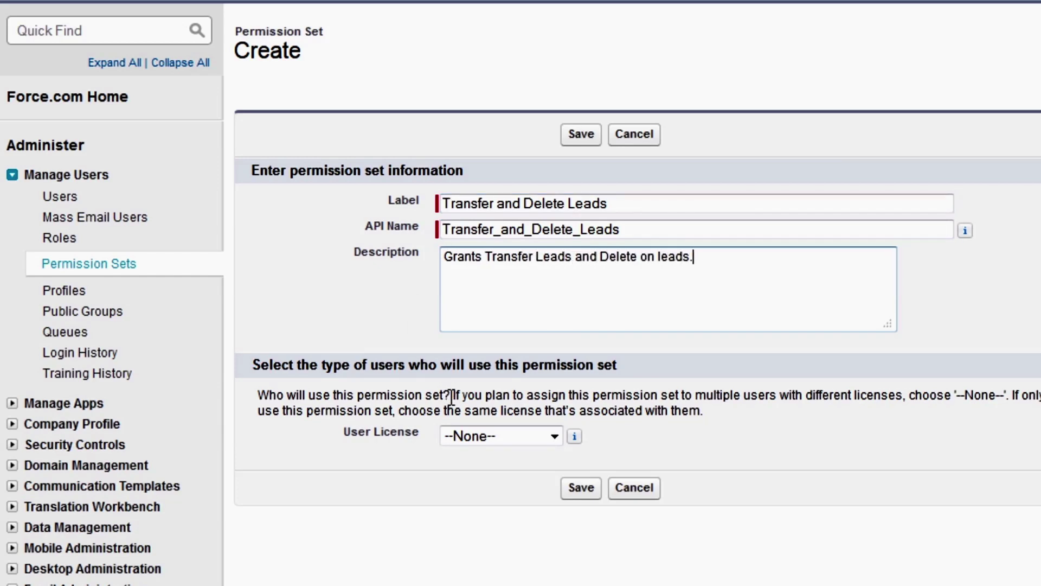
left_click(553, 438)
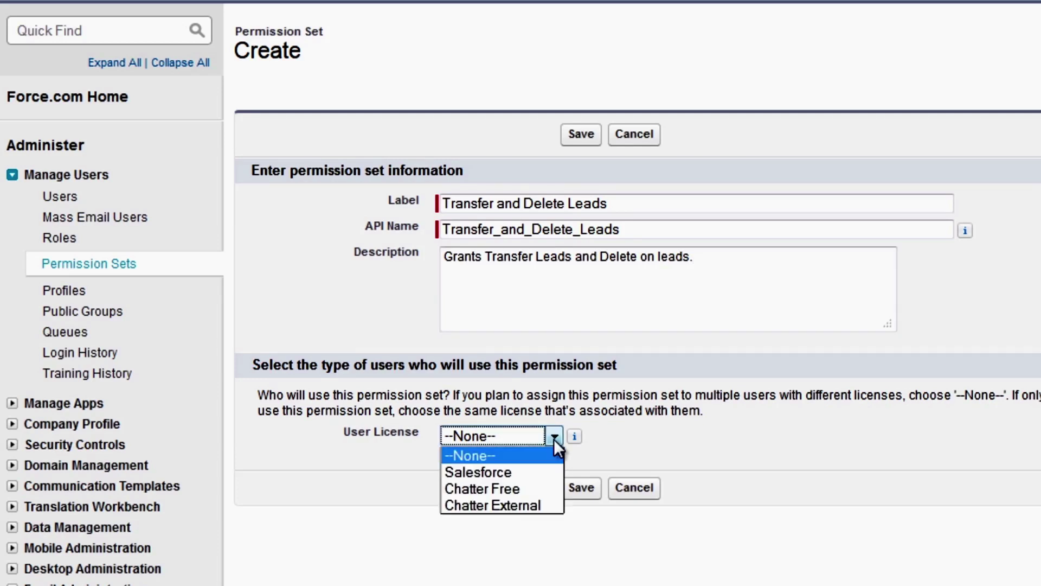
left_click(530, 473)
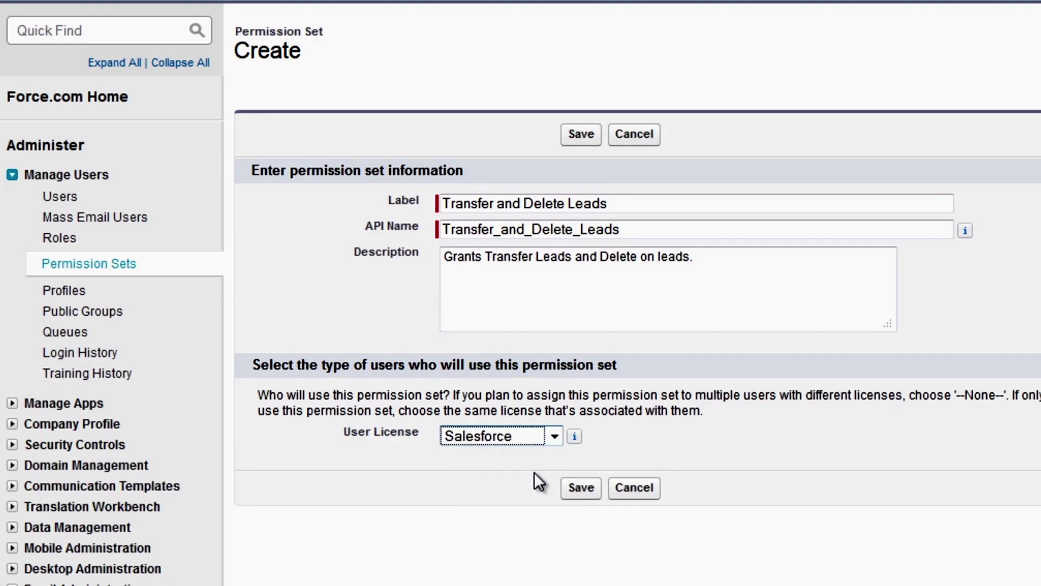
Step: Save the permission set and open its Leads object settings for editing
left_click(582, 488)
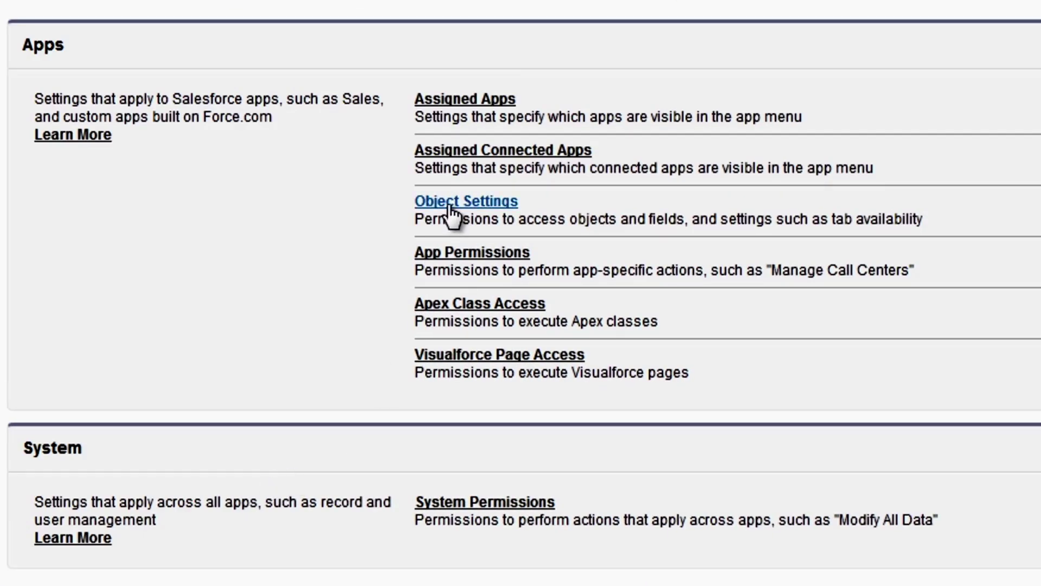
left_click(450, 206)
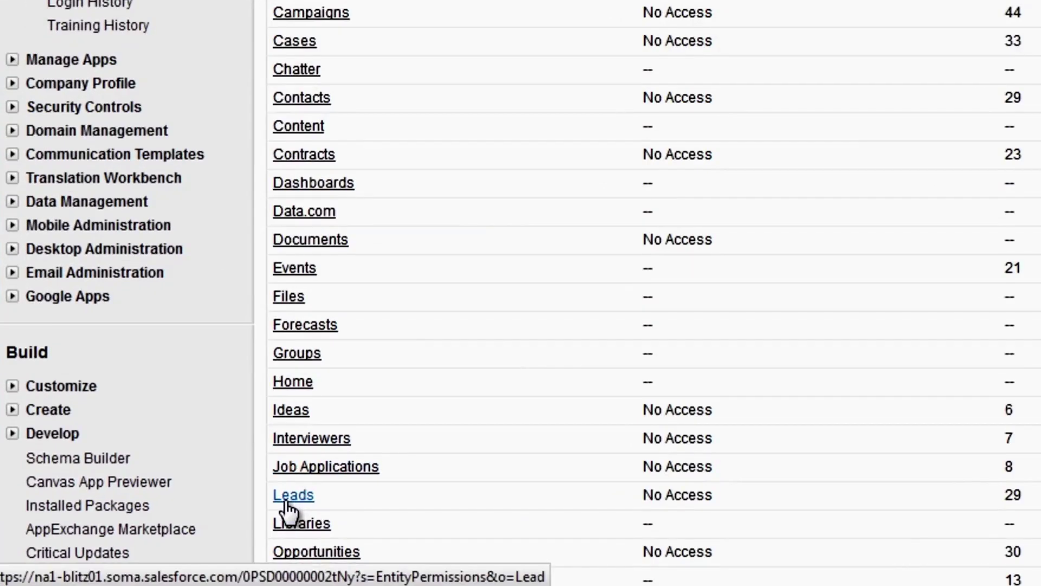
left_click(286, 500)
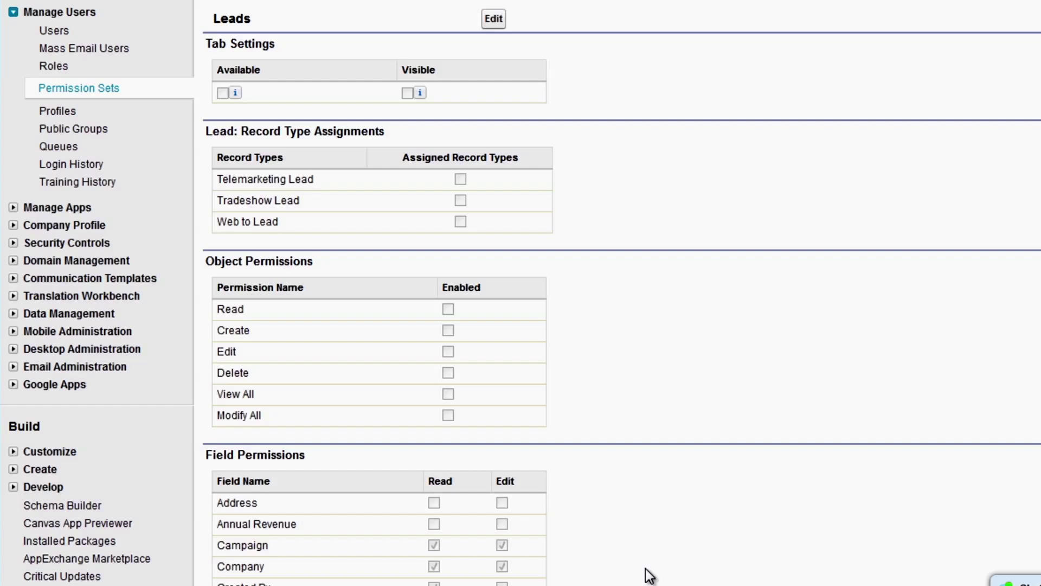
left_click(493, 20)
Step: Enable Delete on Leads and save the Leads object permissions
left_click(447, 486)
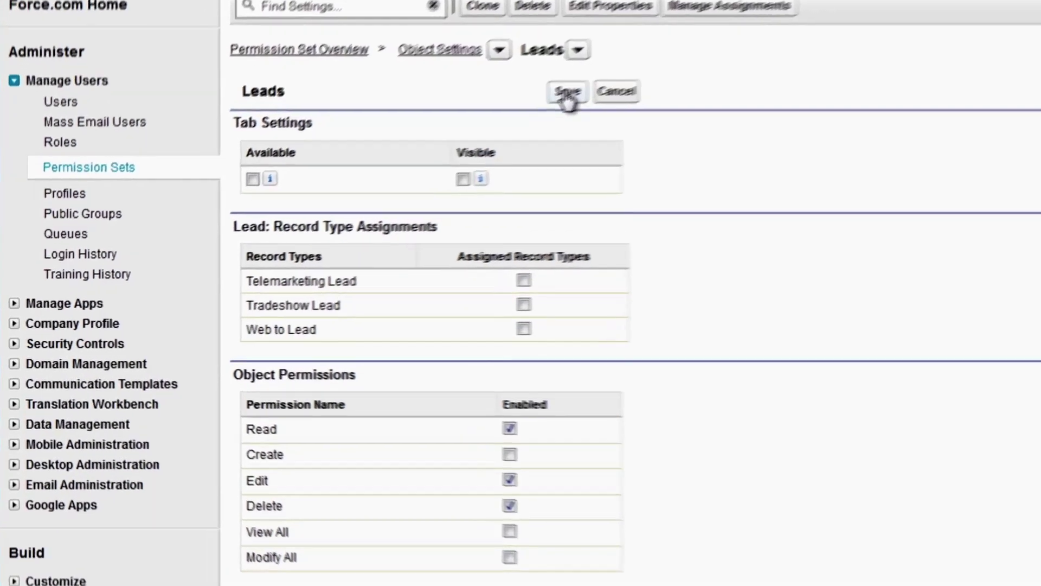
left_click(497, 125)
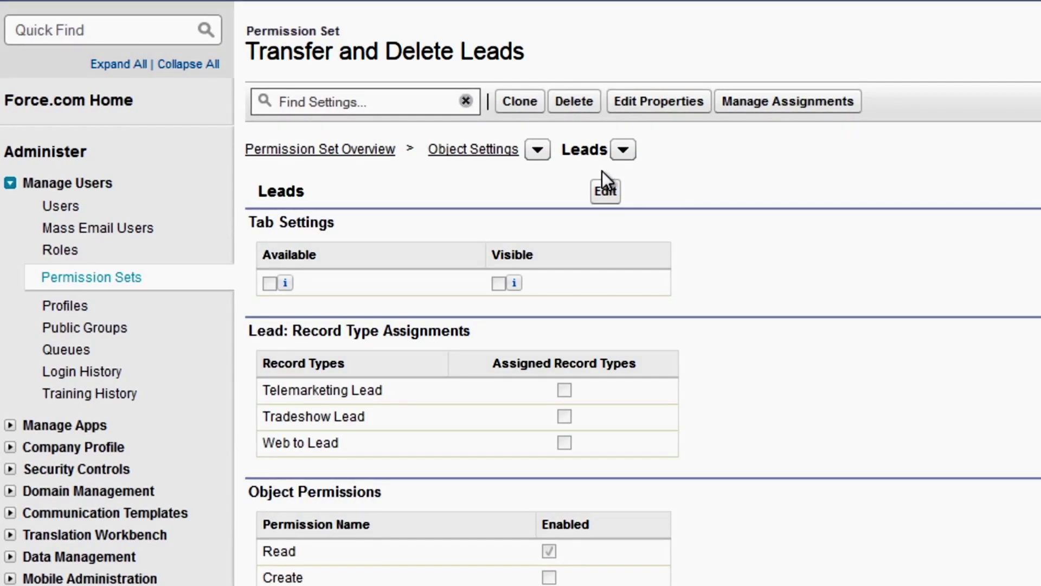
left_click(537, 149)
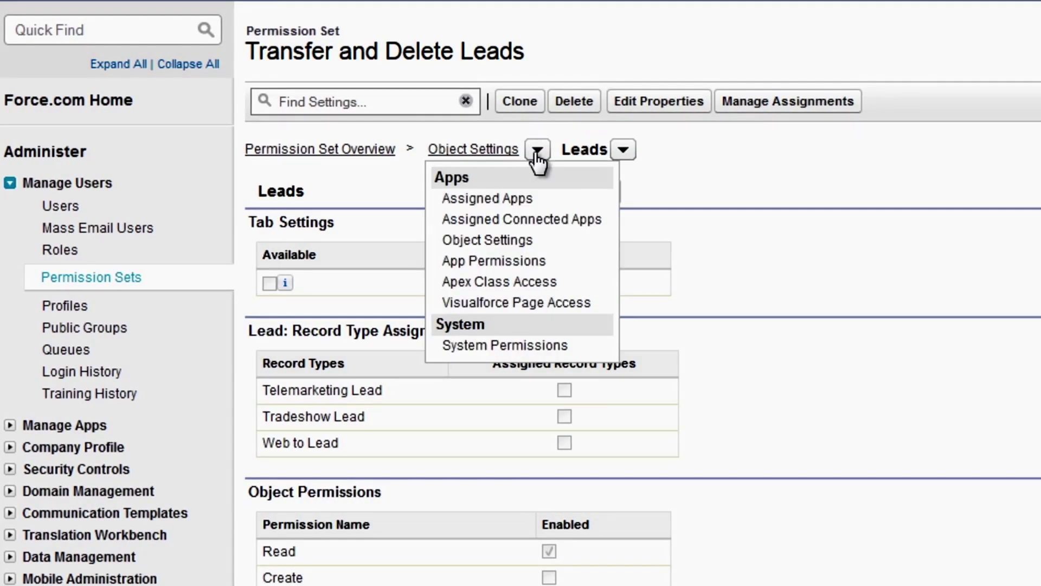
Step: Enable the Transfer Leads app permission, found by searching 'tran', and save
left_click(519, 263)
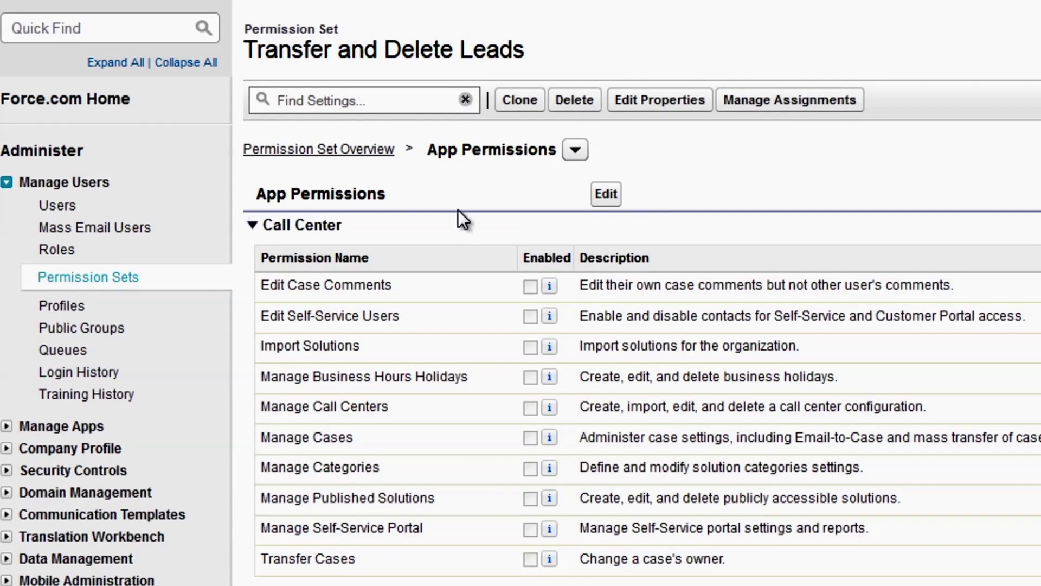
left_click(371, 99)
type("tr")
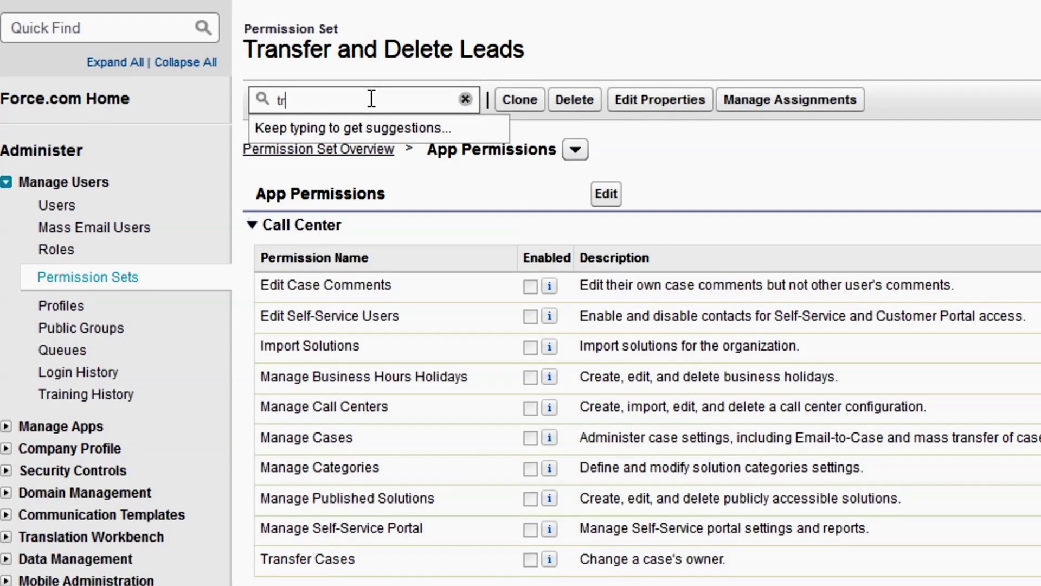
type("an")
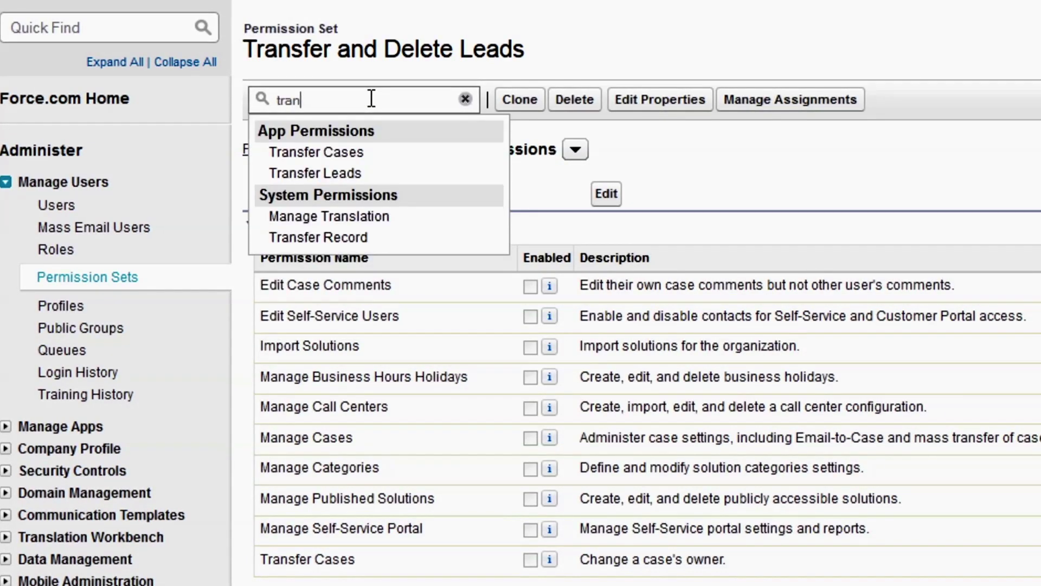
left_click(395, 173)
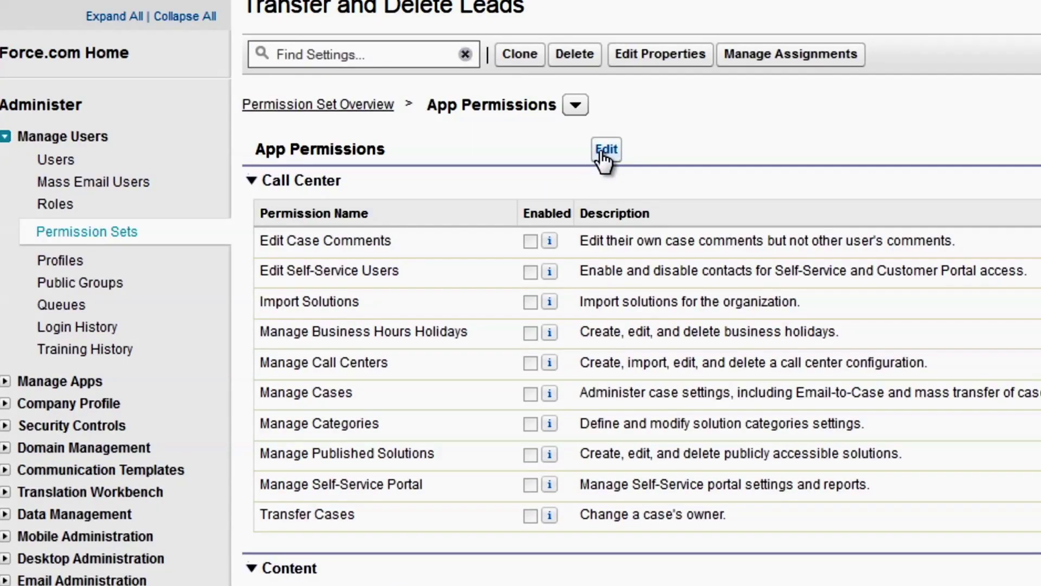
scroll(932, 505, "down", 1)
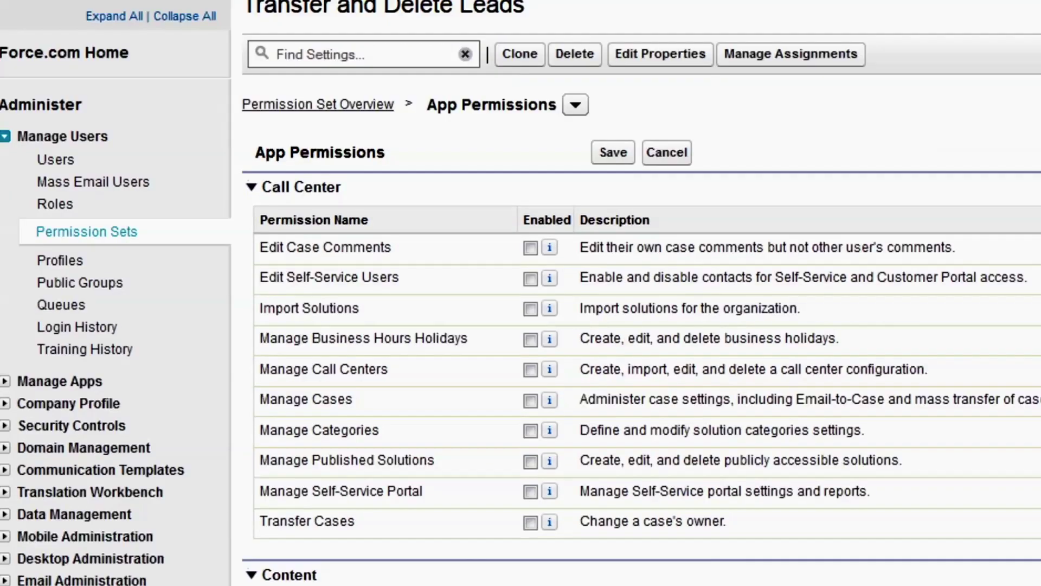
left_click(602, 155)
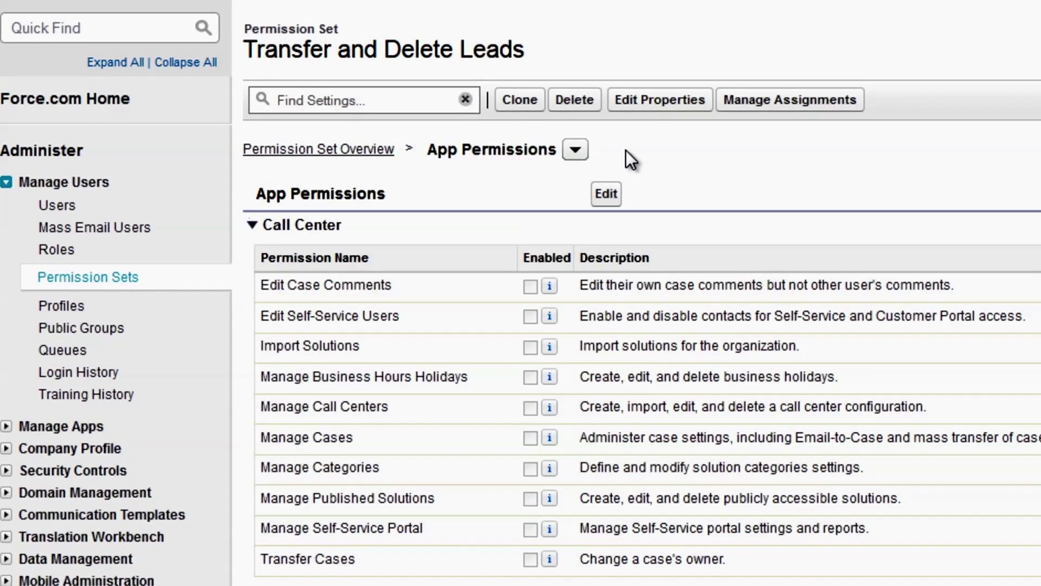
Step: Begin adding assignments and switch the user list view to Sales Users
left_click(745, 108)
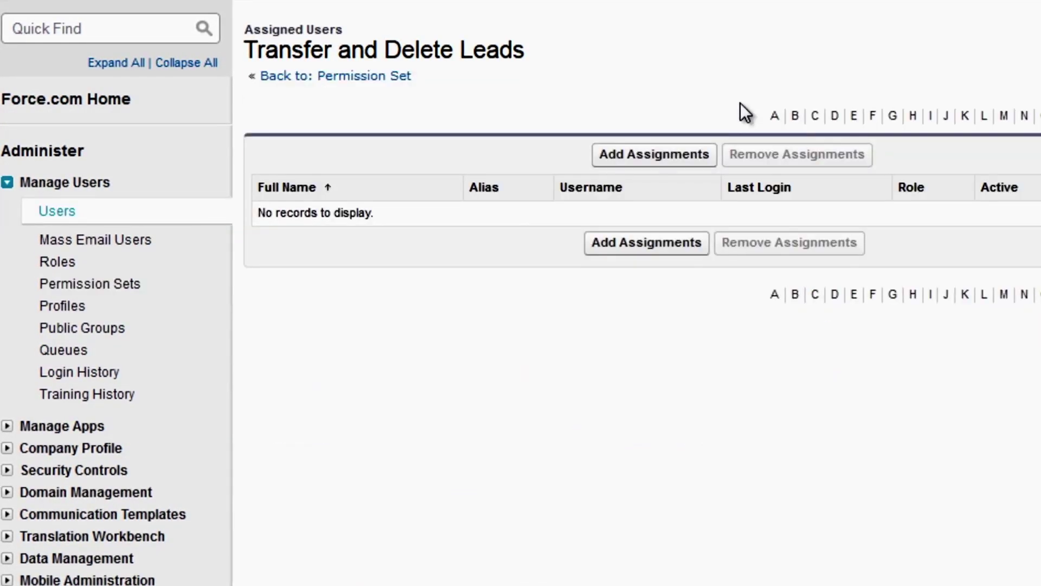
left_click(684, 160)
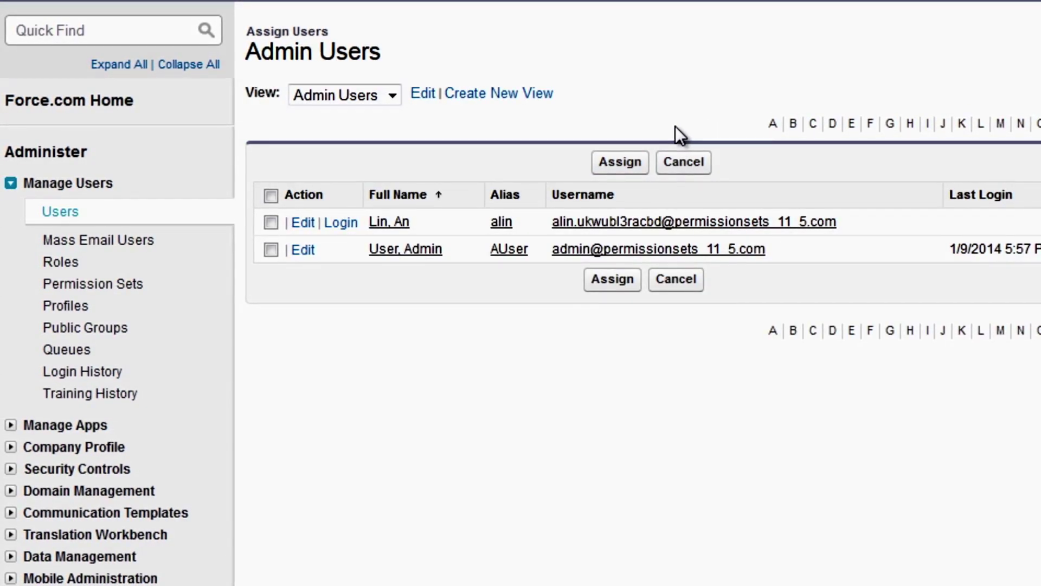
left_click(343, 99)
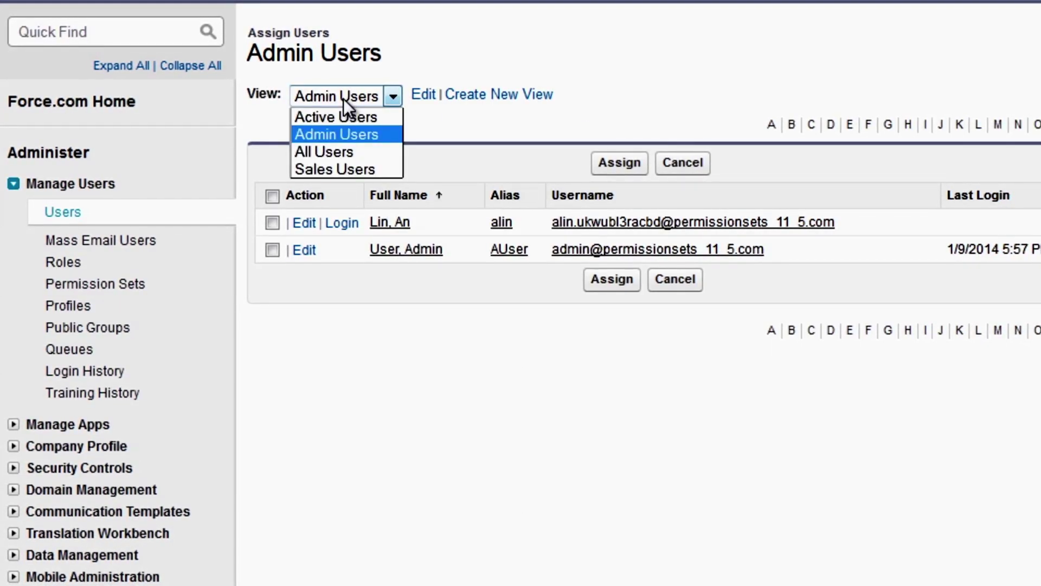
left_click(356, 169)
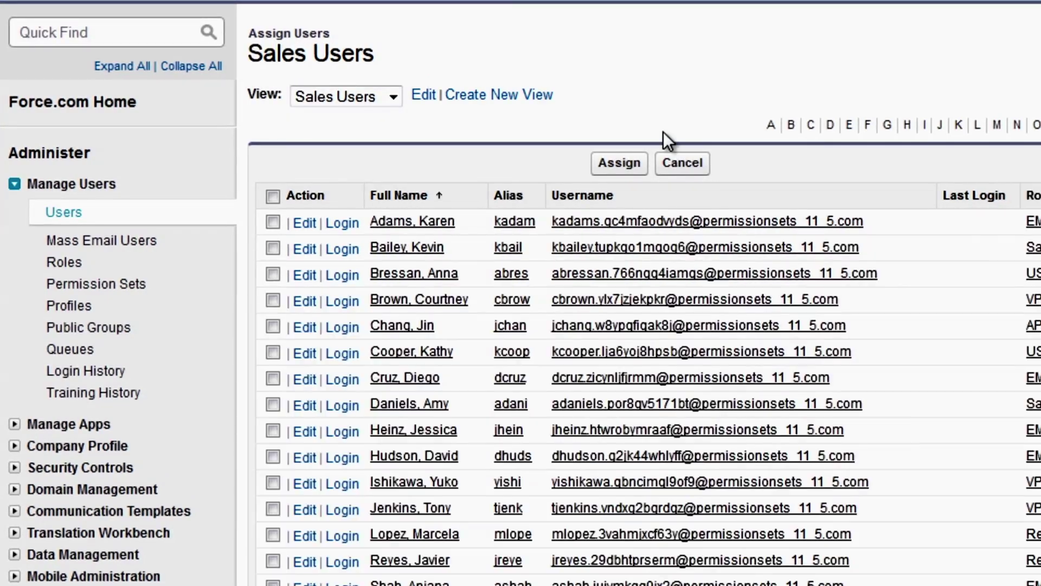
Step: Assign the permission set to the US sales director and two other sales users
left_click(273, 352)
scroll(277, 403, "down", 2)
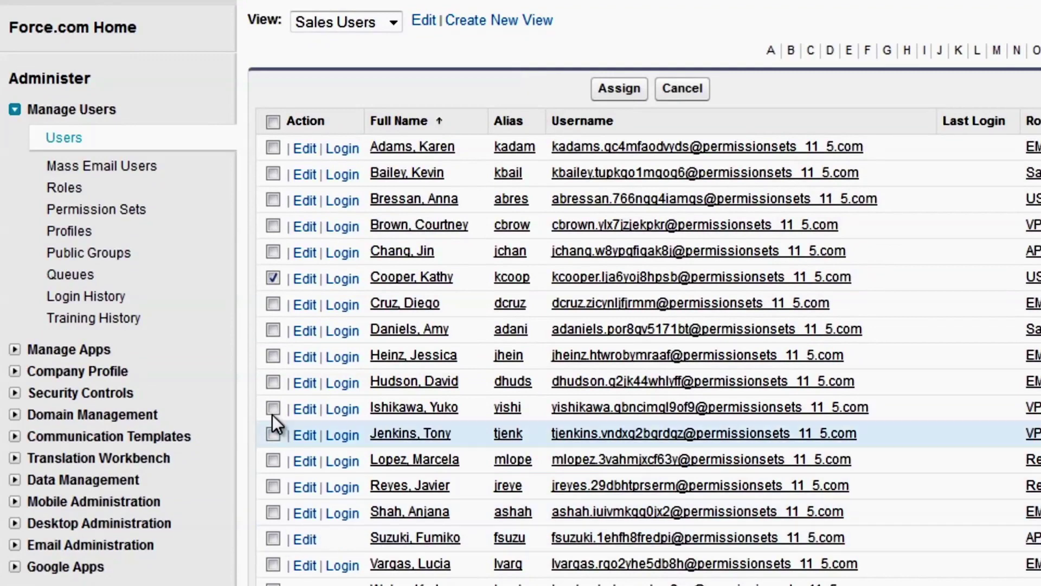
left_click(273, 382)
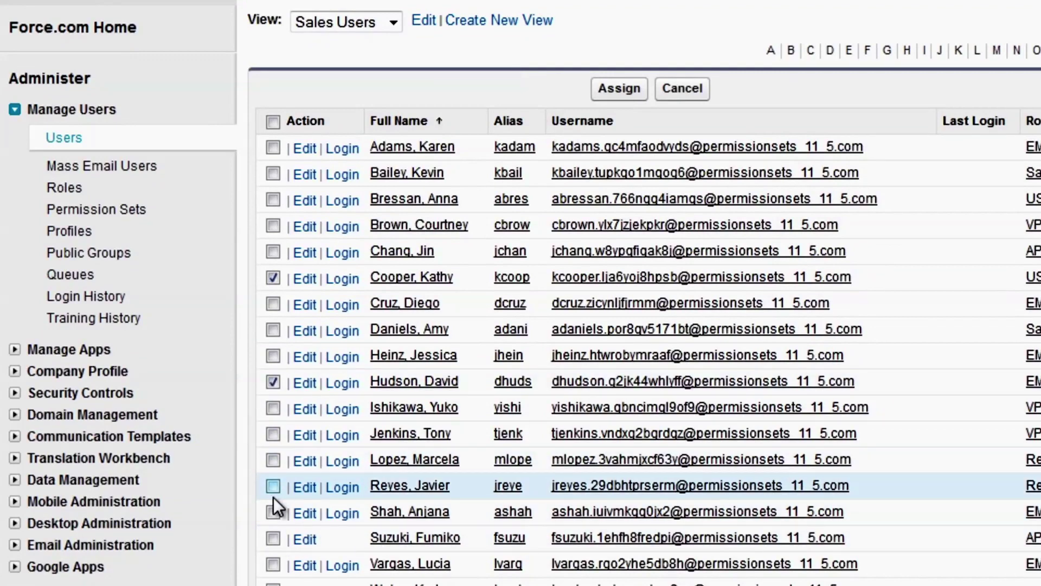
left_click(273, 537)
left_click(603, 89)
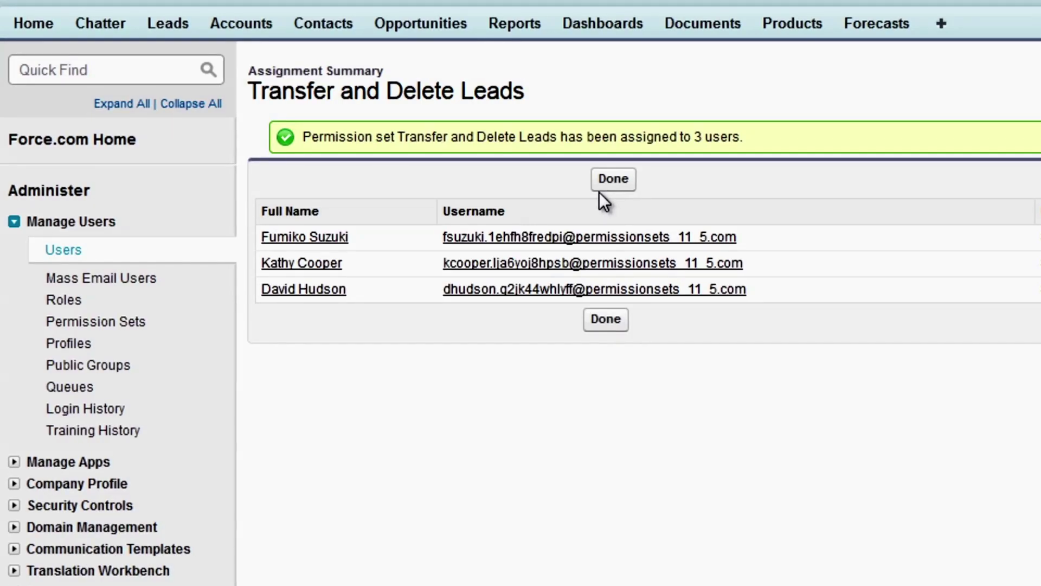
left_click(606, 184)
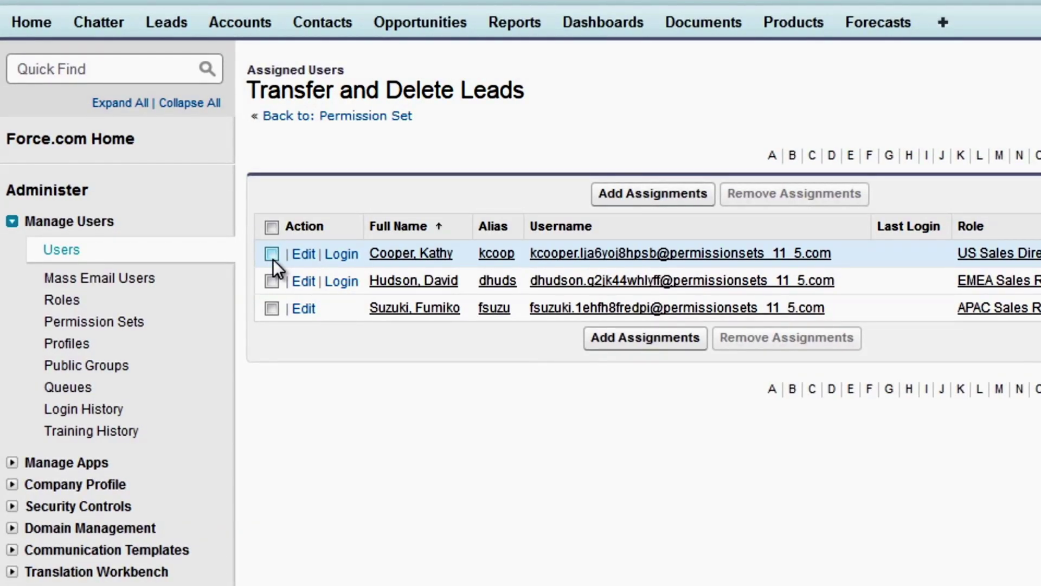
left_click(273, 259)
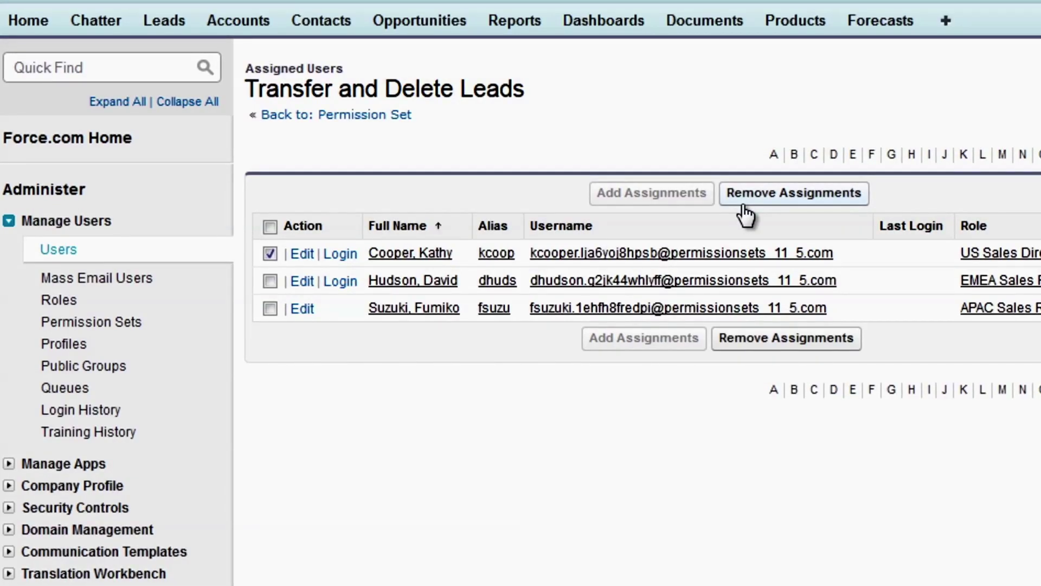
left_click(269, 254)
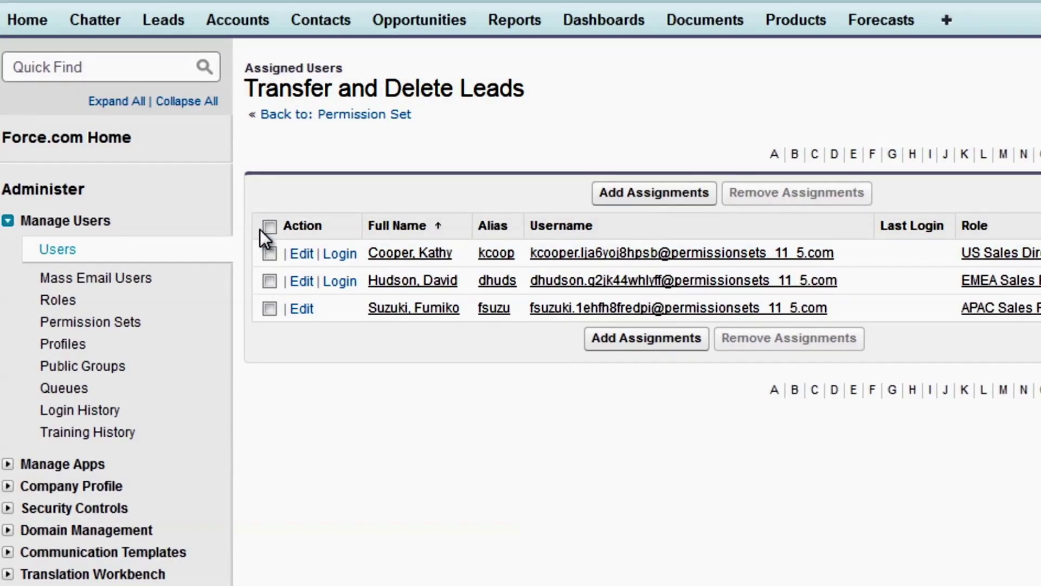
left_click(386, 253)
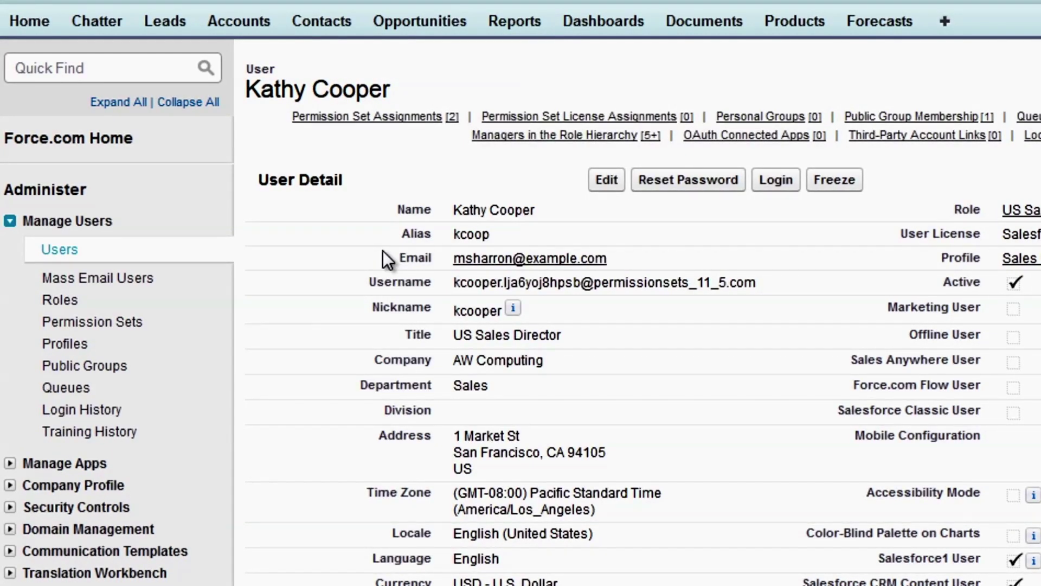
Step: Remove Delete Contacts from the sales director's enabled permission sets
scroll(383, 250, "down", 15)
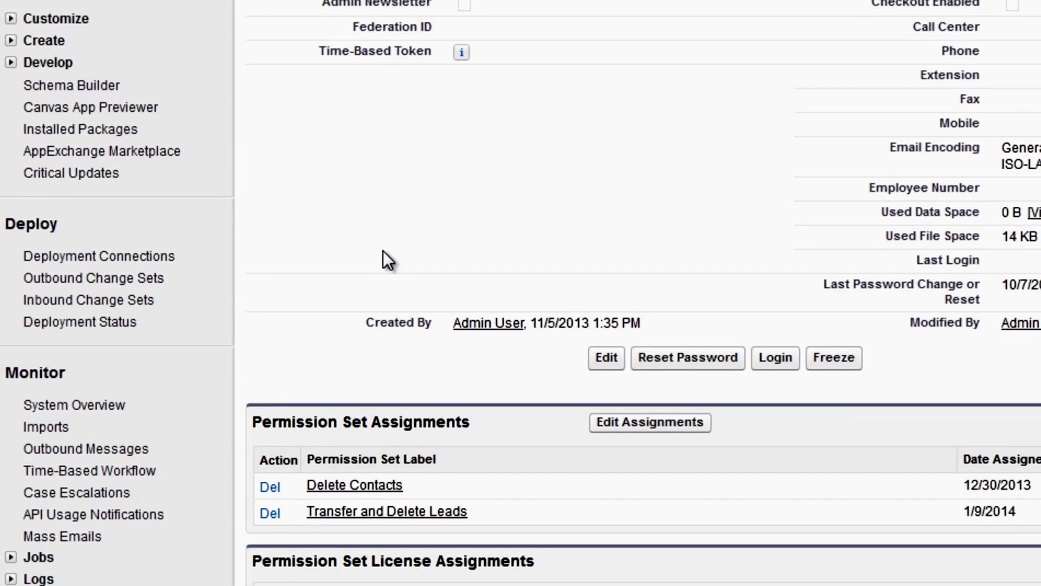
left_click(629, 426)
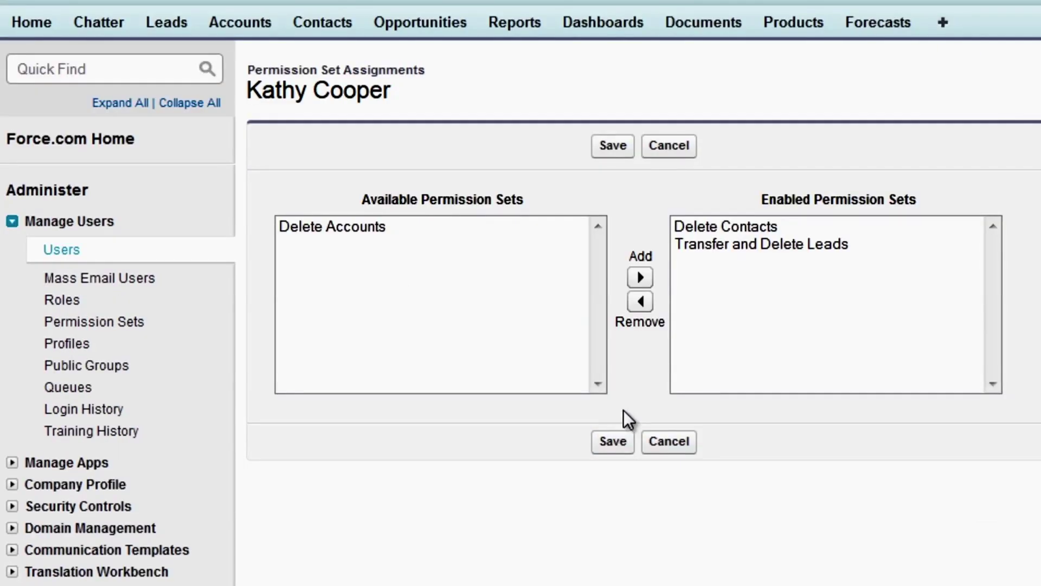
left_click(680, 229)
left_click(640, 302)
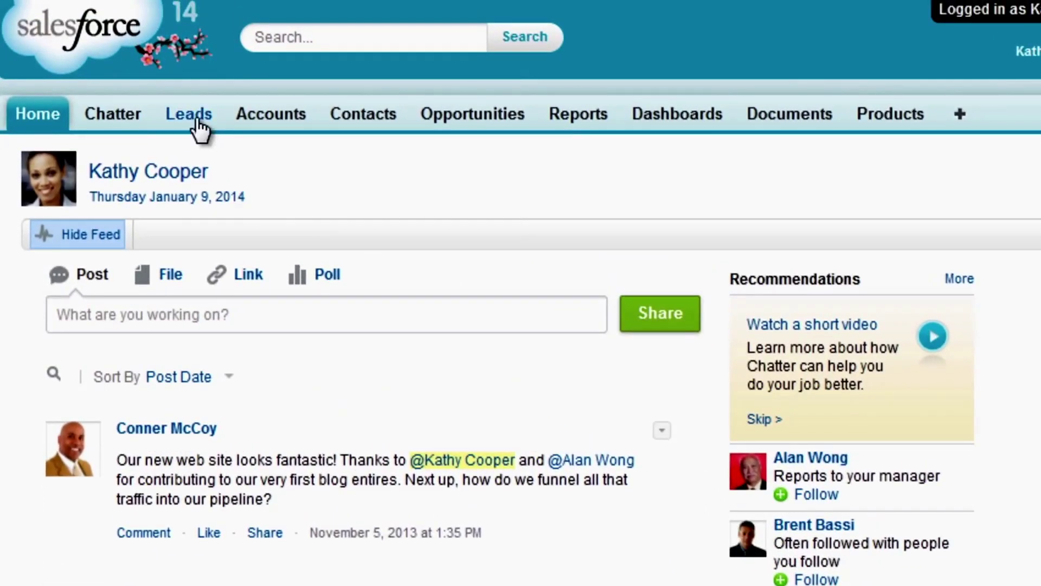
Step: View All Open Leads and the first lead's record, then list All Contacts
left_click(189, 115)
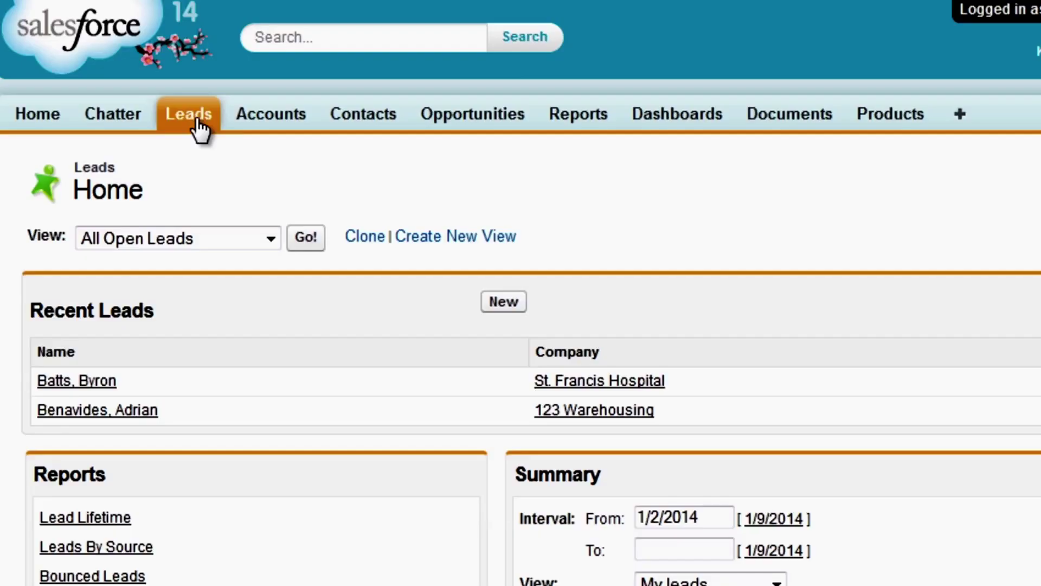
left_click(306, 242)
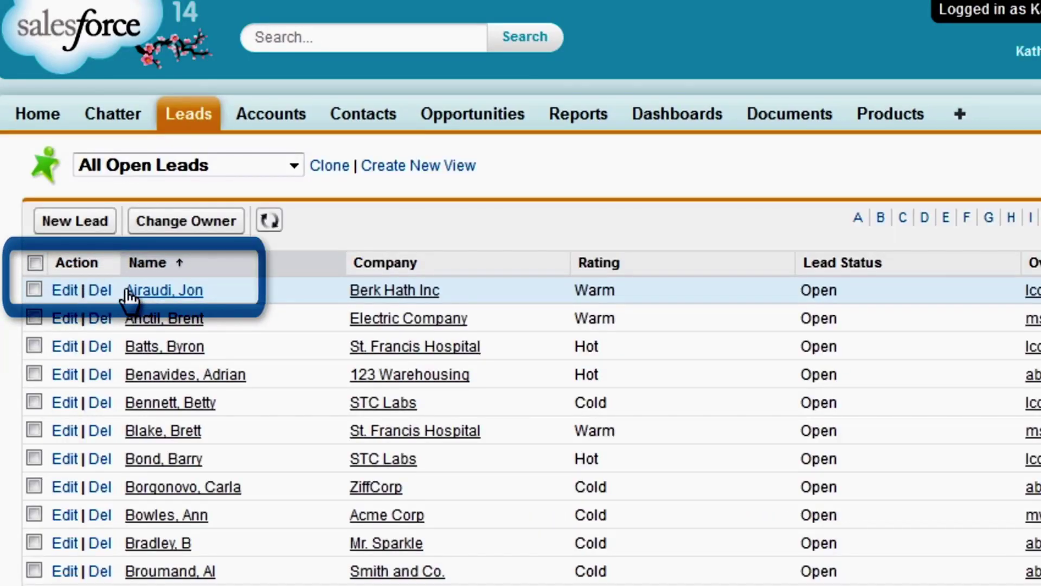
left_click(131, 291)
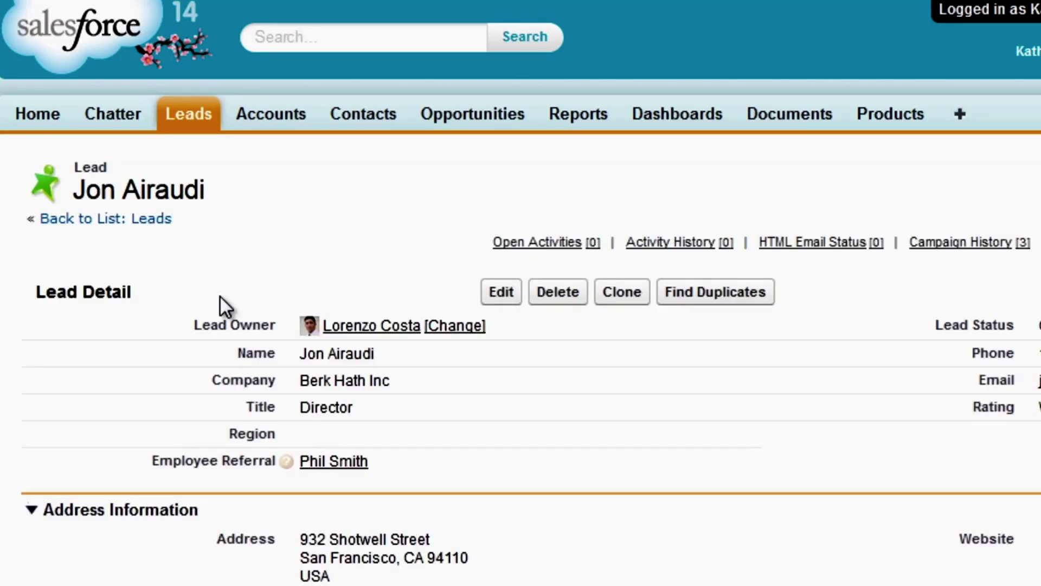
left_click(358, 128)
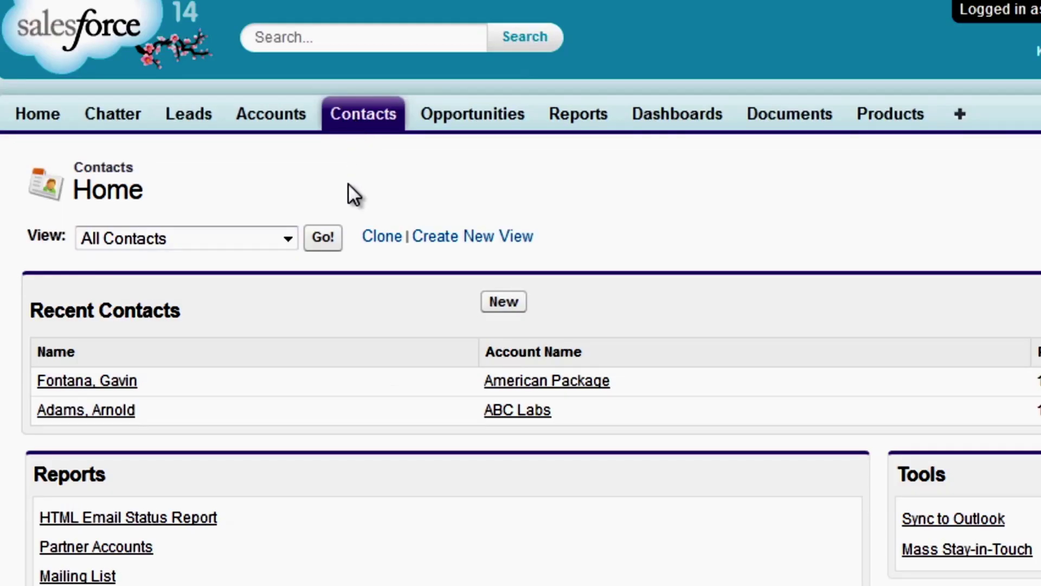
left_click(326, 238)
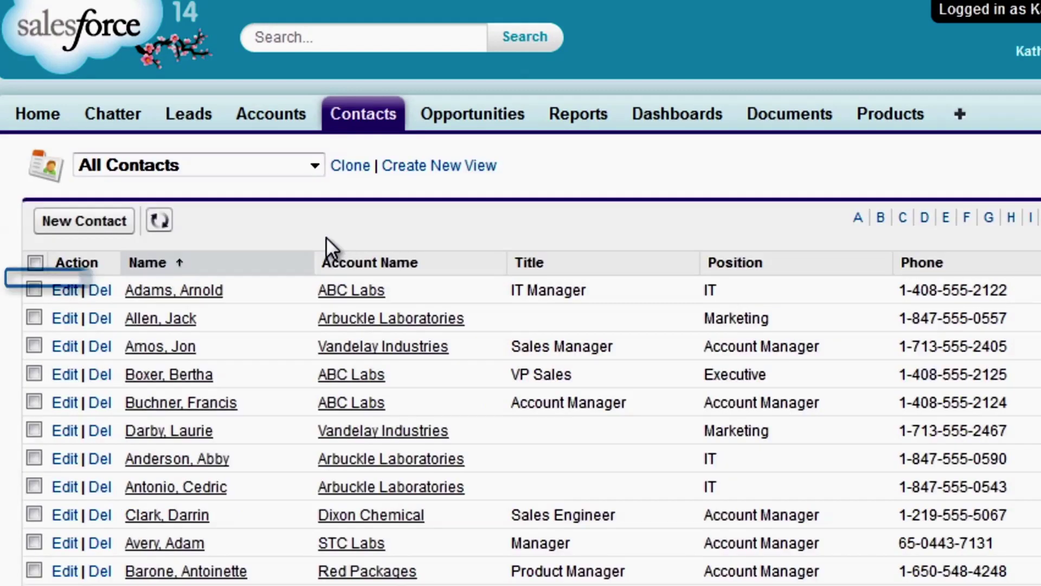